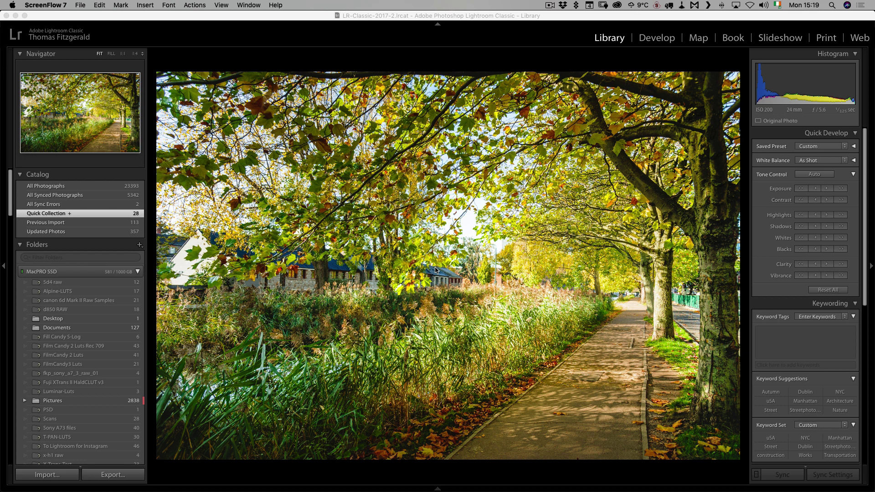
- Leave the enlarged canal-path photo for the Quick Collection's 28-photo thumbnail grid
double_click(404, 264)
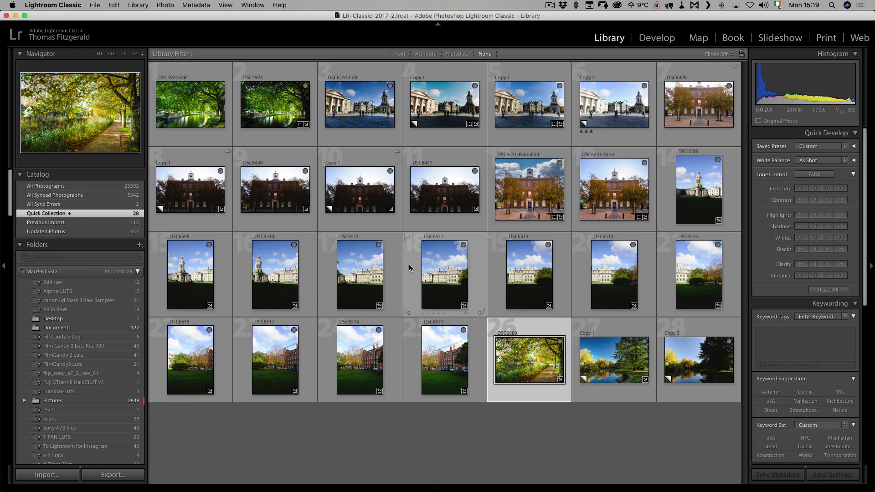
- Select photos DSC6508 through DSC6519 and merge them into a Panorama preview
left_click(688, 203)
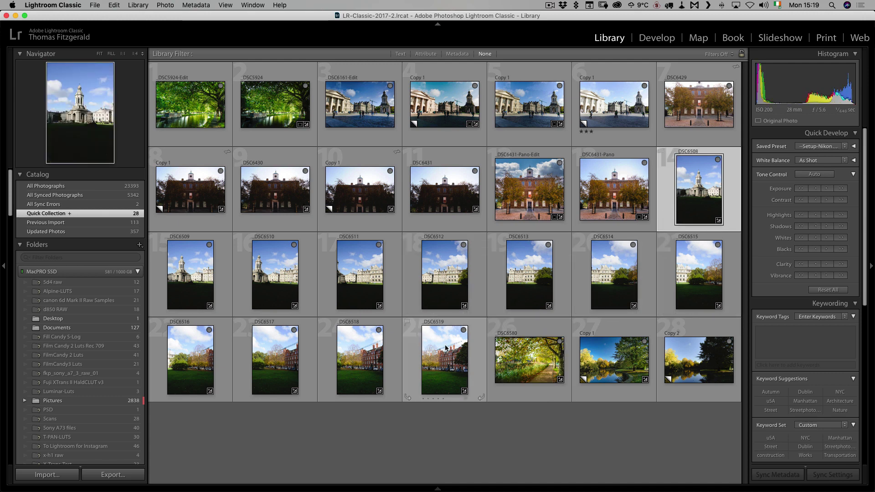
left_click(442, 360, "shift")
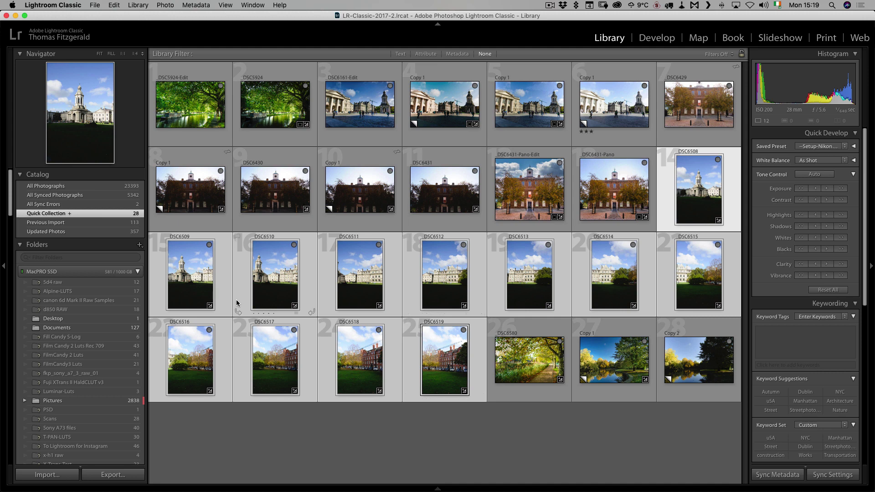
right_click(452, 345)
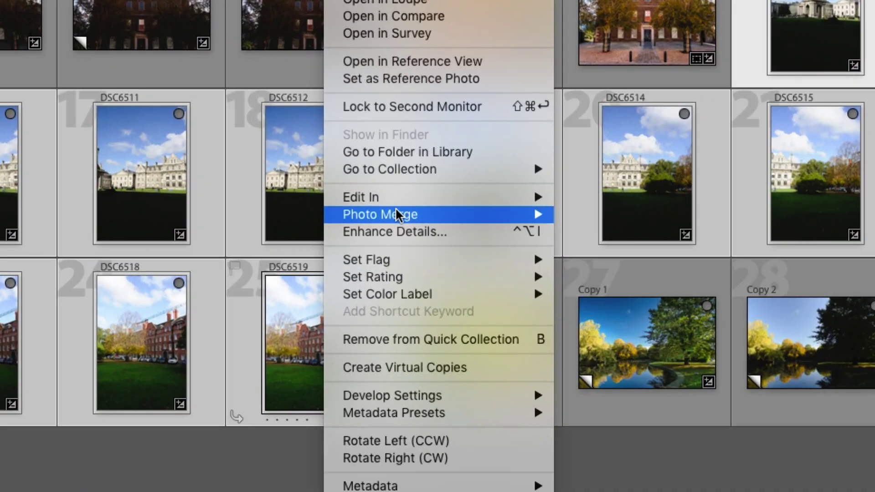
mouse_move(396, 214)
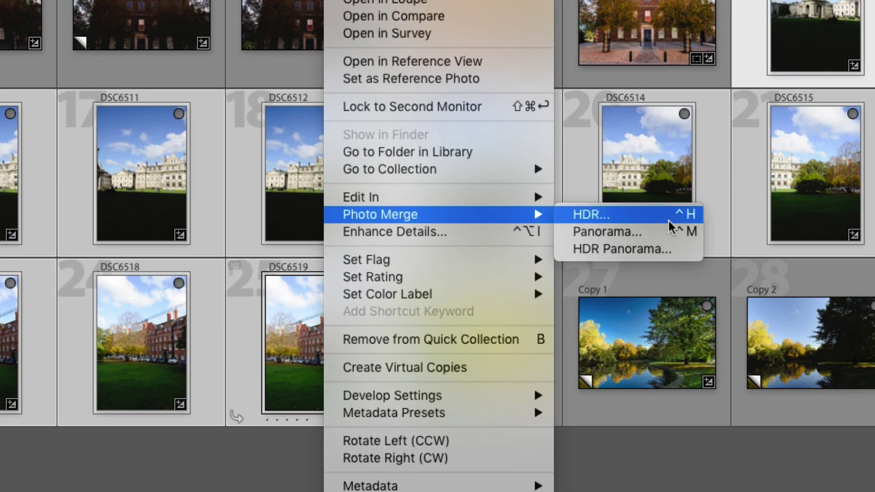
left_click(635, 238)
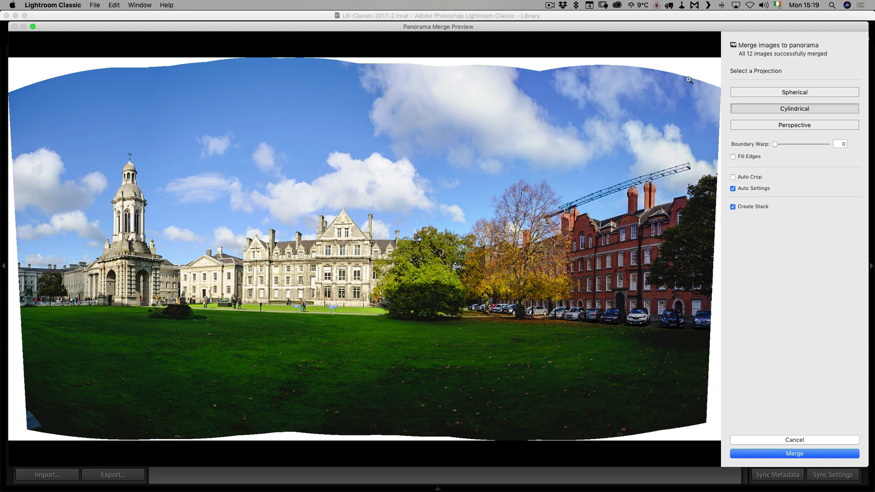
- Enable Fill Edges in the Panorama Merge Preview dialog
left_click(740, 158)
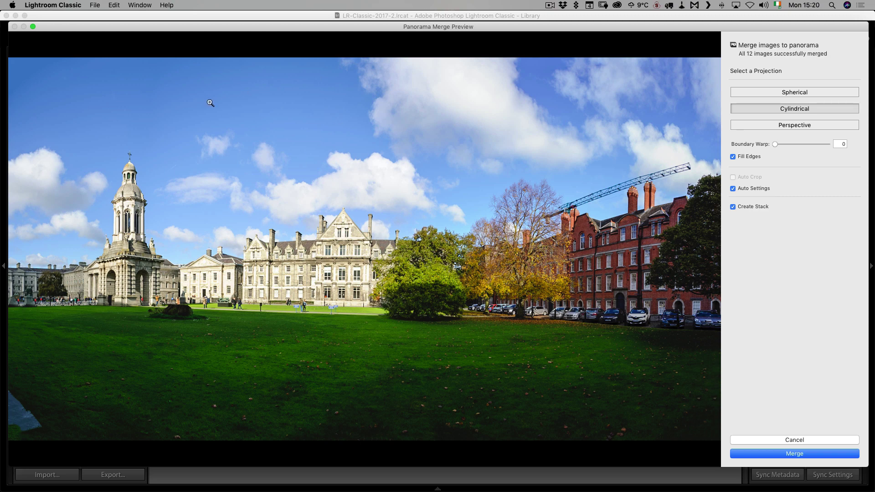
- Merge the panorama into DSC6508-Pano-2 and go back to Grid view
left_click(777, 454)
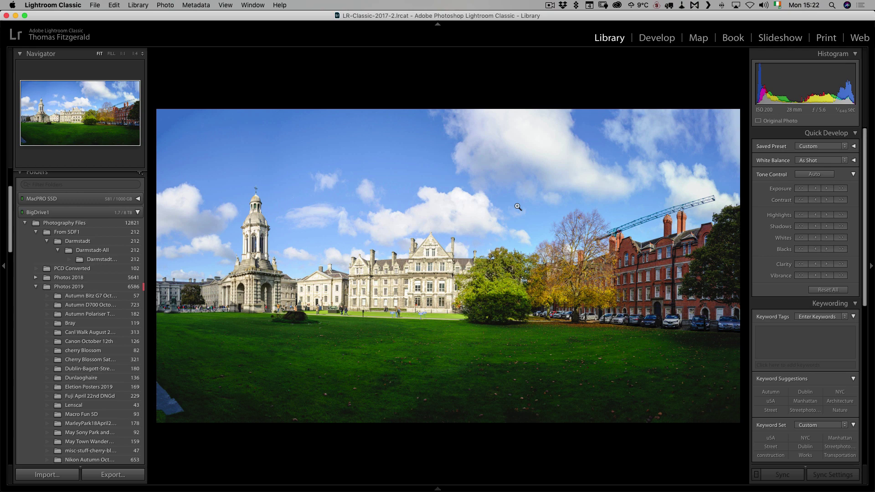
key("g")
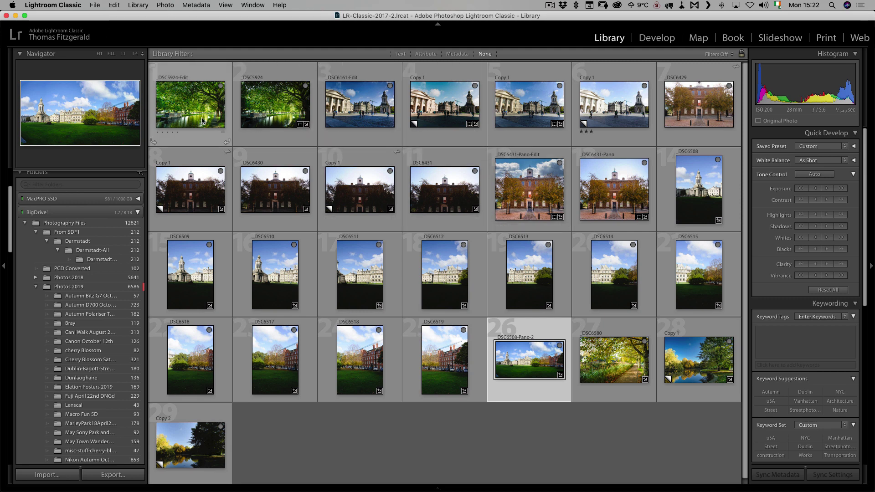
- Select DSC5924-Edit, DSC6431-Pano-Edit and the Copy 1 lake photo together
left_click(197, 116)
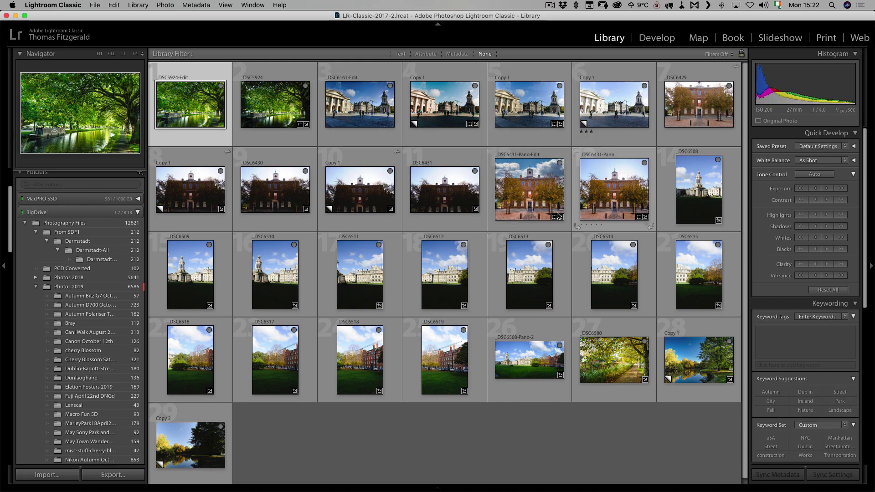
left_click(528, 194, "super")
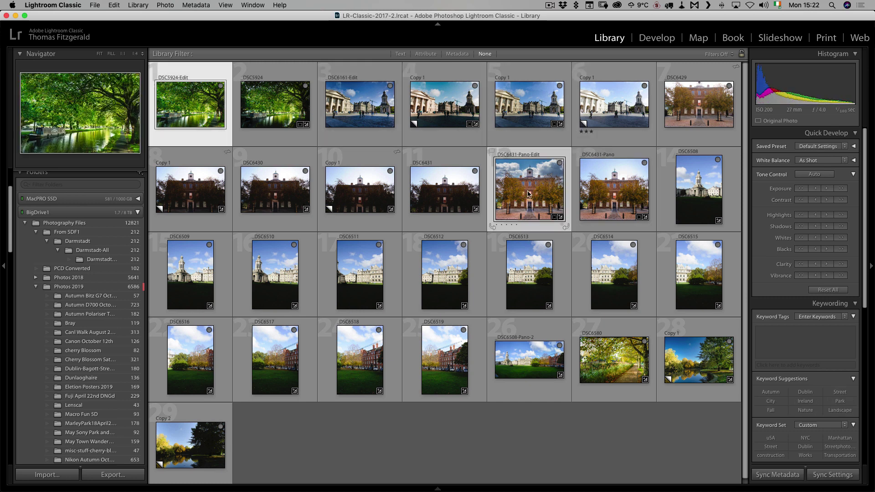
left_click(720, 353, "super")
- Export the three photos with both the Full Res Jpeg and Retina For Web 2400 presets
left_click(94, 5)
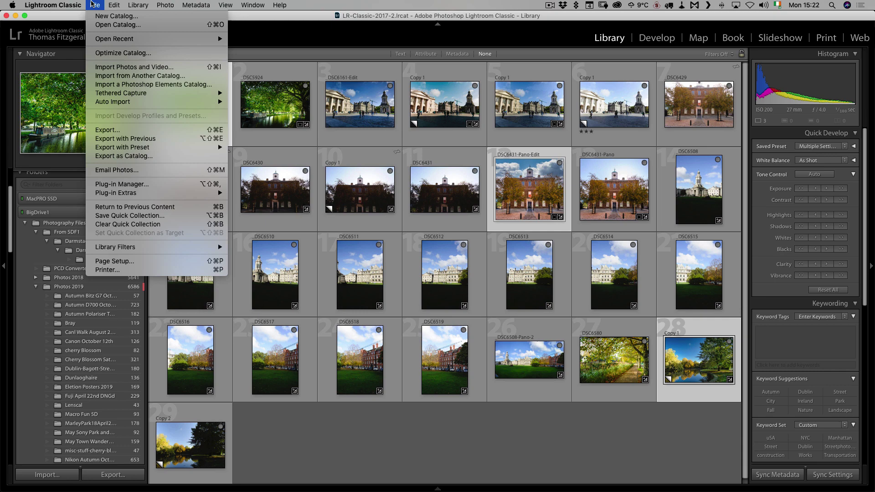
left_click(117, 132)
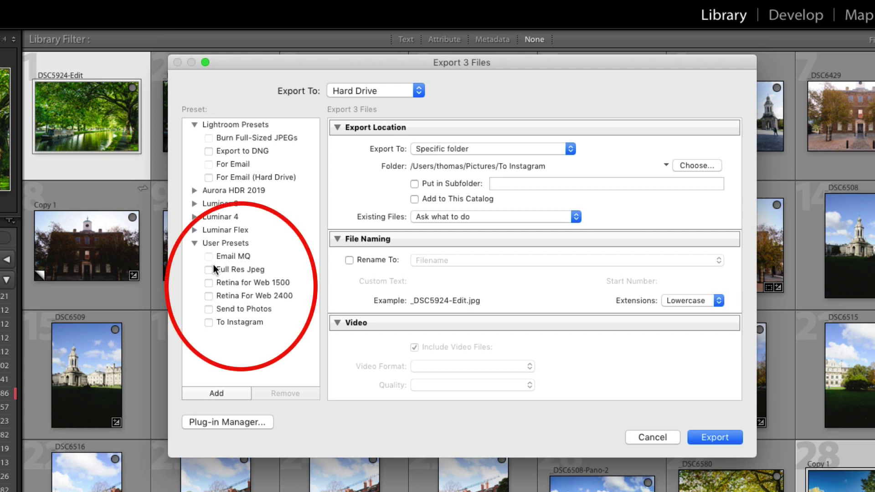
left_click(209, 269)
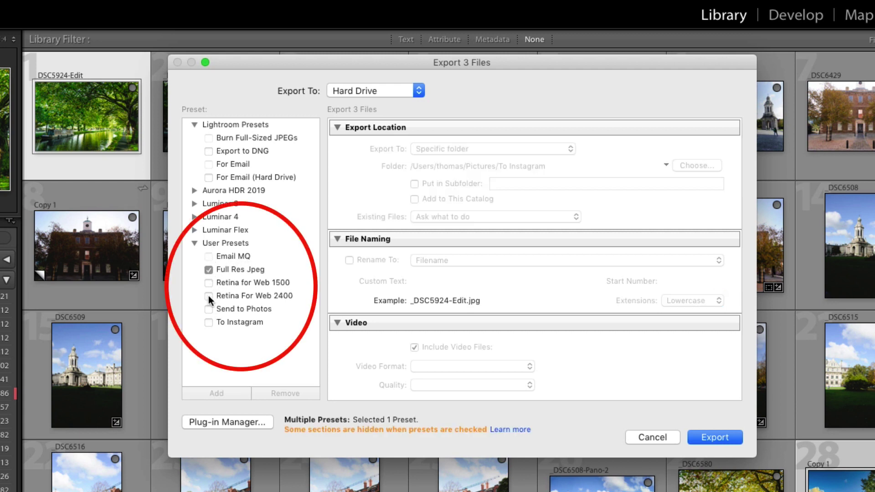
left_click(209, 296)
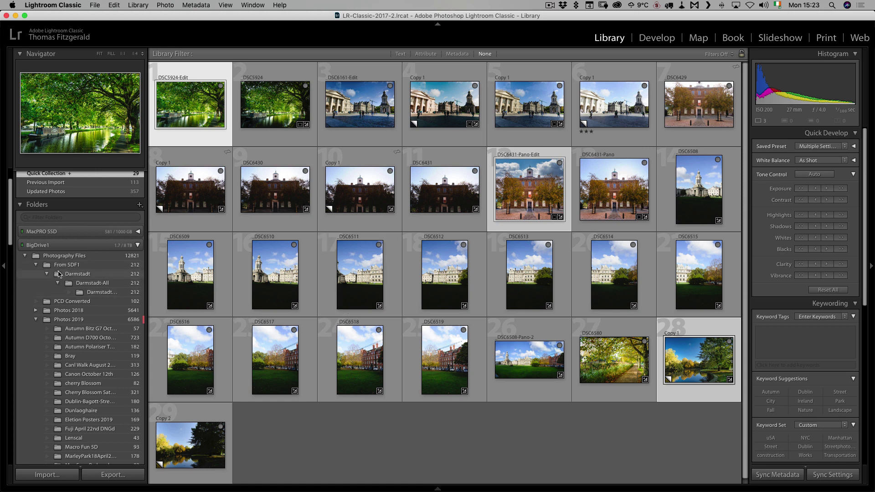
scroll(61, 279, "down", 1)
scroll(55, 255, "up", 1)
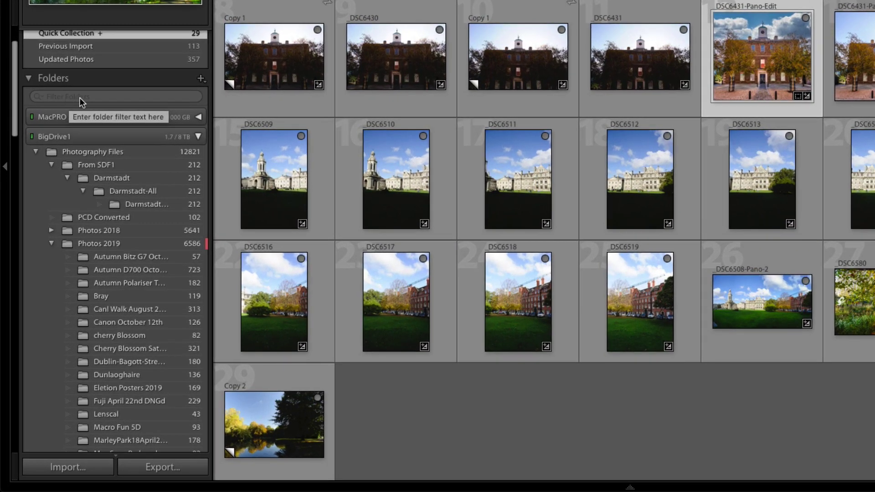
left_click(40, 97)
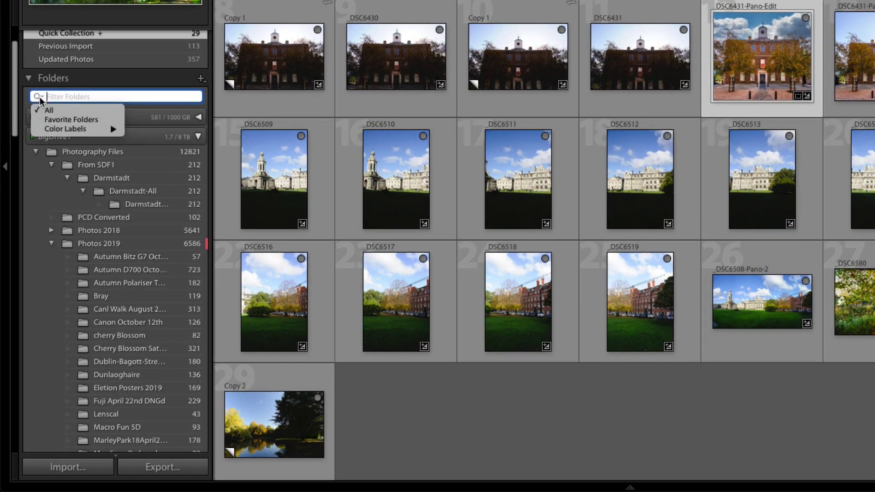
mouse_move(54, 132)
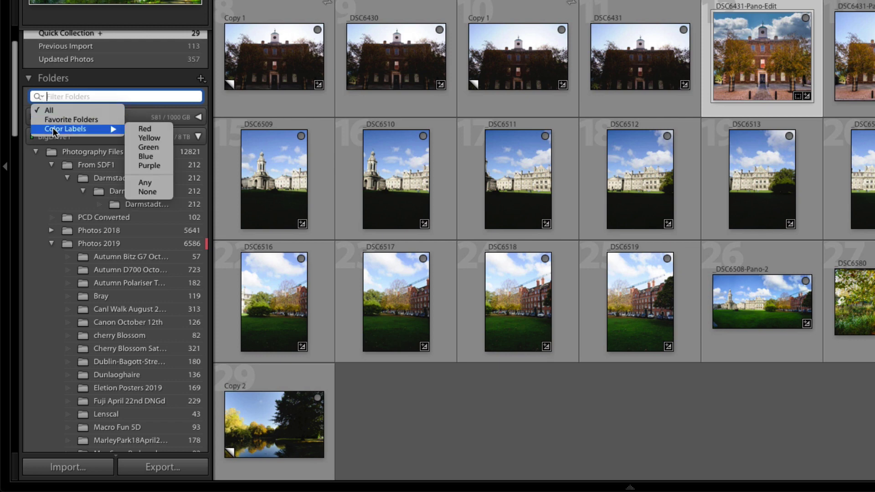
left_click(160, 128)
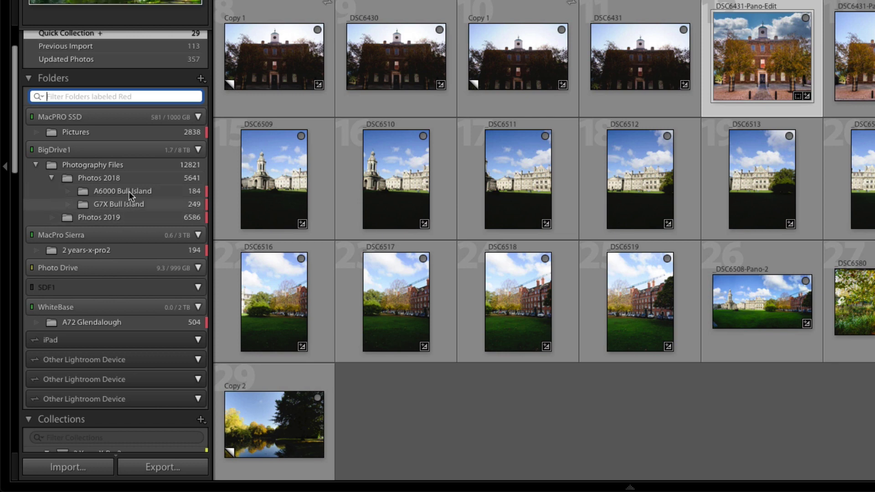
left_click(39, 97)
left_click(45, 106)
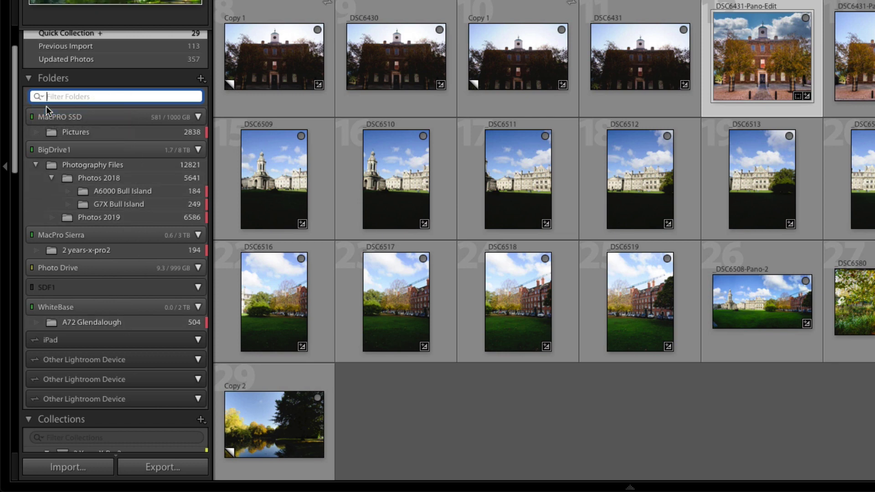
- Filter the Collections list to show only Yellow-labelled collections
scroll(109, 149, "down", 8)
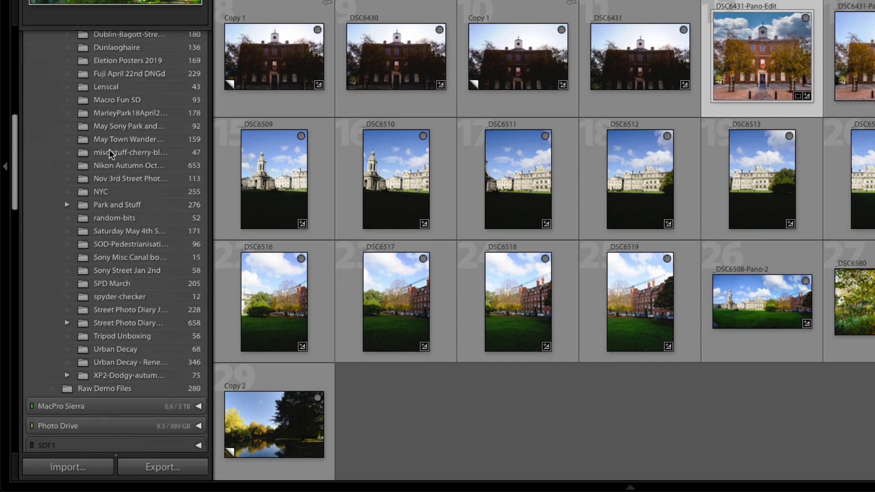
scroll(108, 149, "down", 15)
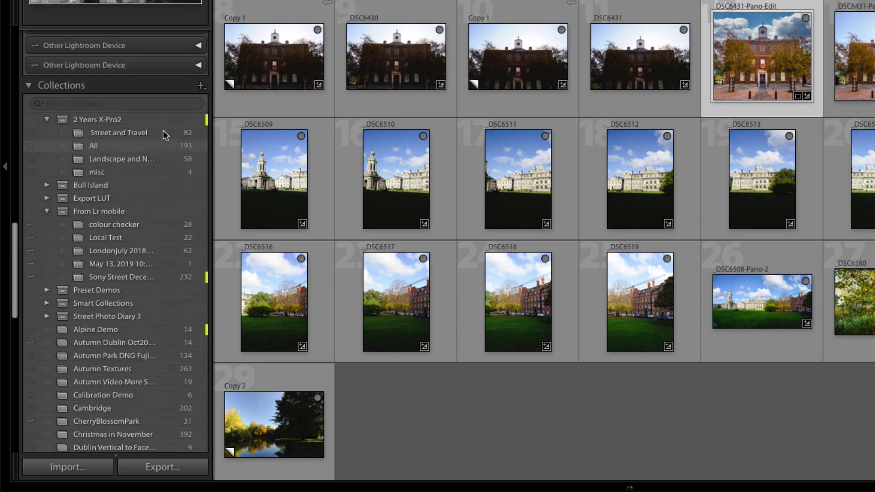
left_click(37, 104)
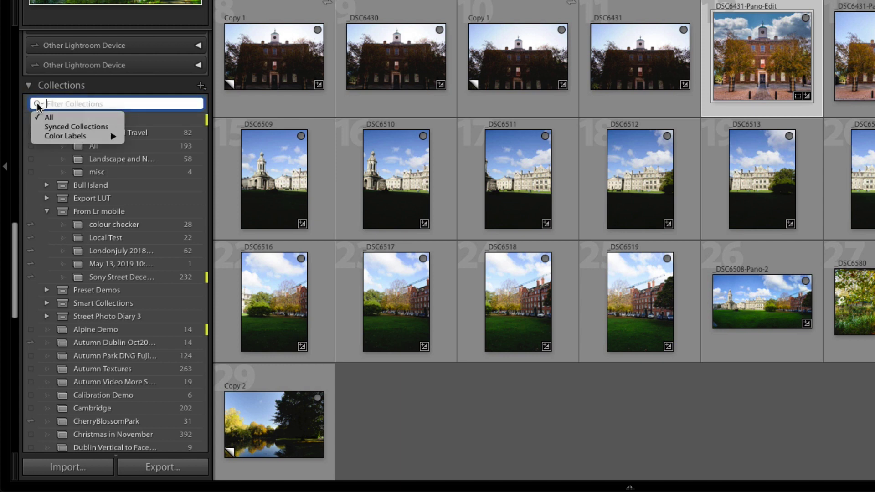
mouse_move(60, 136)
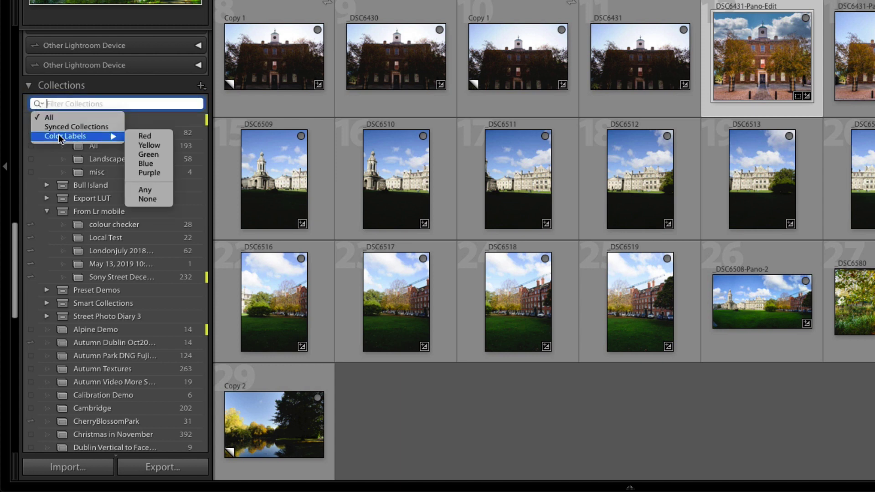
left_click(157, 144)
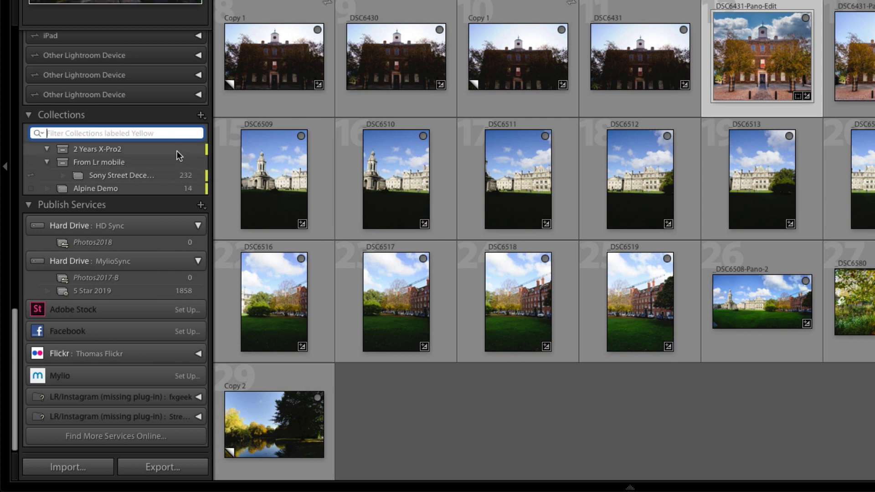
- Reset the collection filter to All and open the tree-lined canal photo in Loupe view
left_click(39, 133)
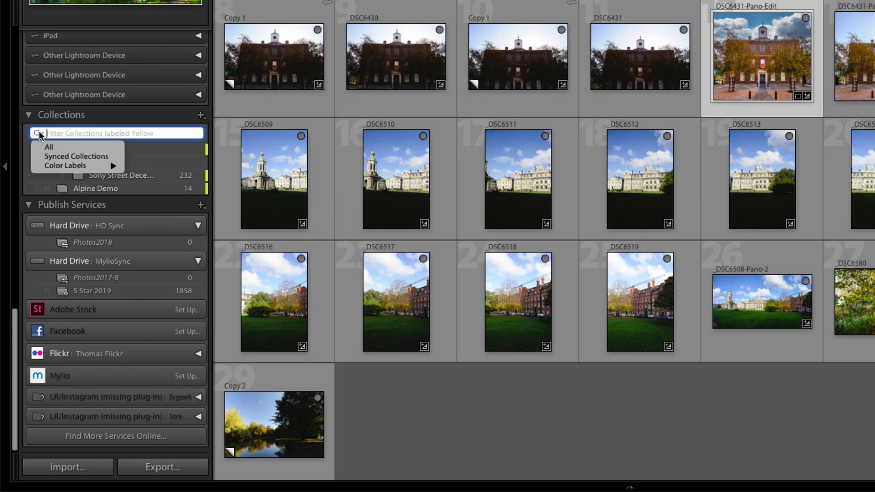
left_click(50, 147)
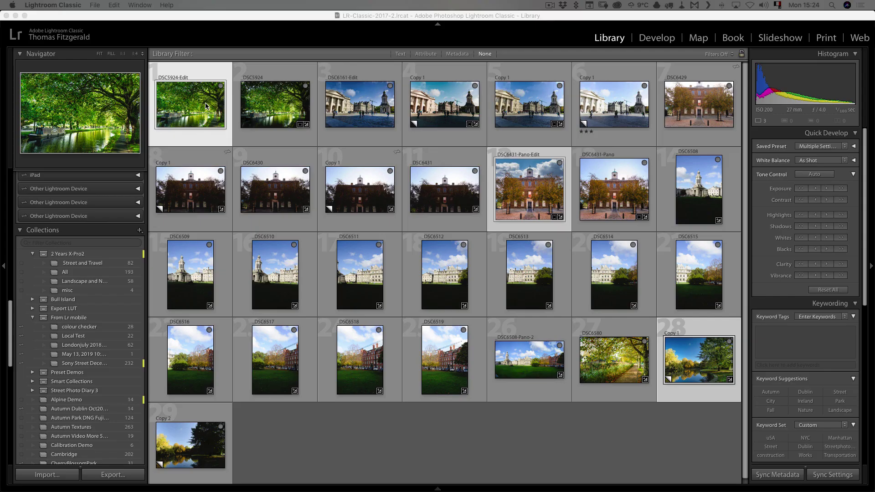
double_click(262, 118)
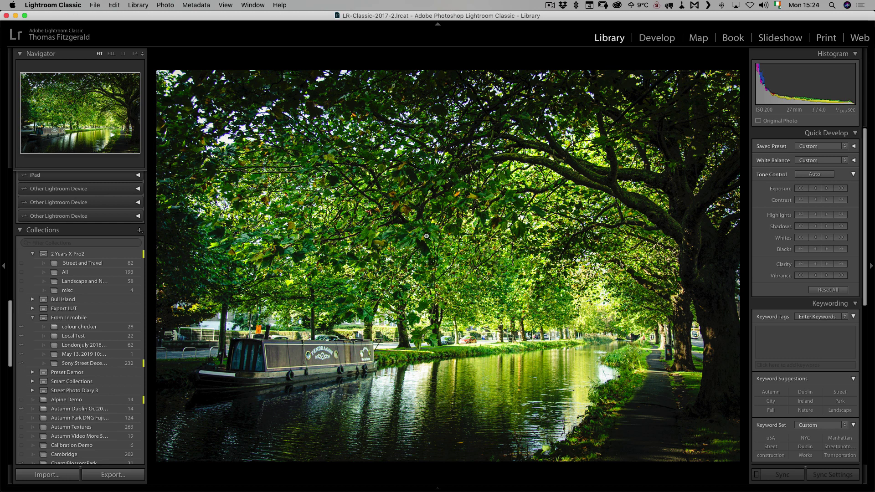
- In Develop, tighten the canal photo's crop from the top-right corner and apply it
key("d")
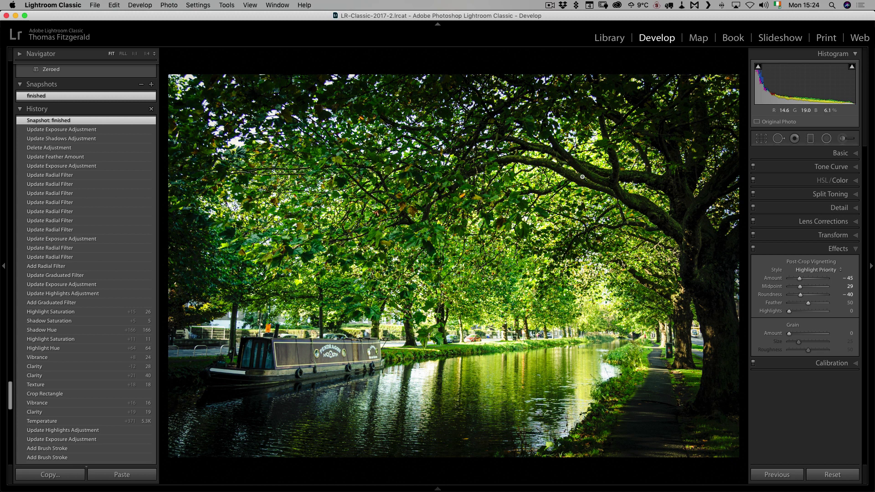
left_click(760, 139)
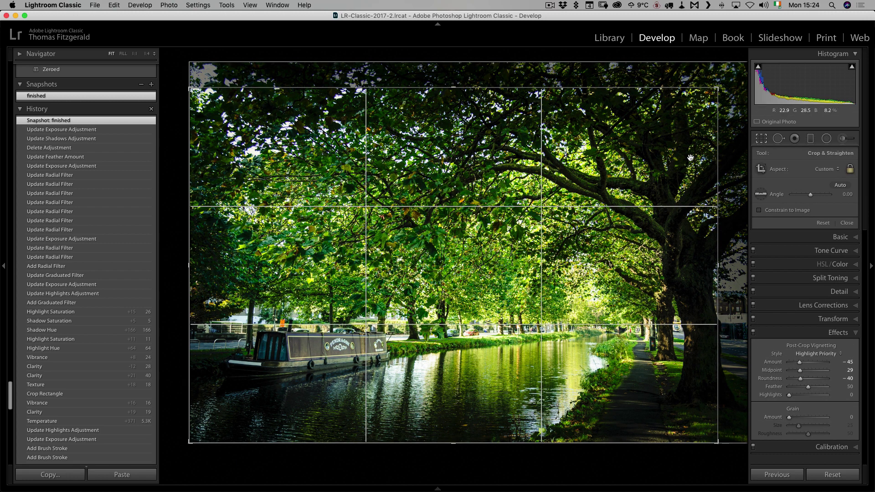
mouse_move(717, 88)
left_mouse_down()
mouse_move(645, 124)
mouse_move(660, 137)
mouse_move(663, 122)
mouse_move(724, 98)
mouse_move(709, 93)
left_mouse_up()
key("Return")
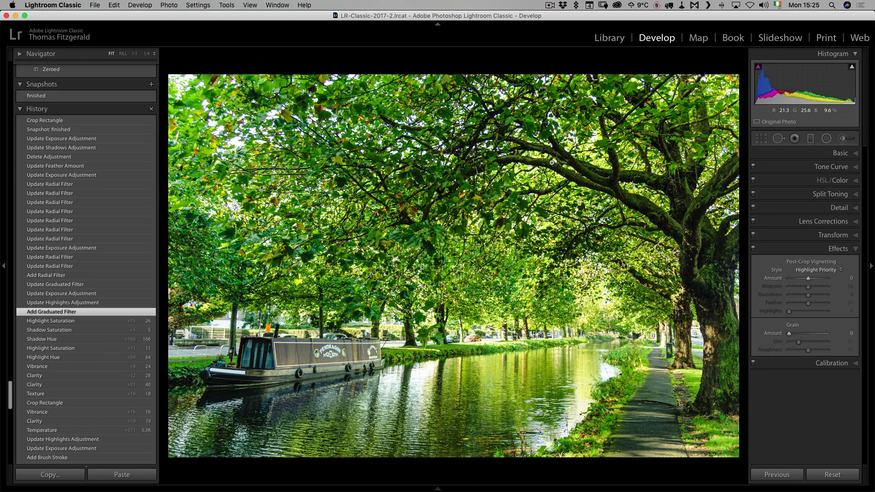
- Clear history above Update Radial Filter, then above Add Graduated Filter
left_click(51, 311)
left_click(64, 120)
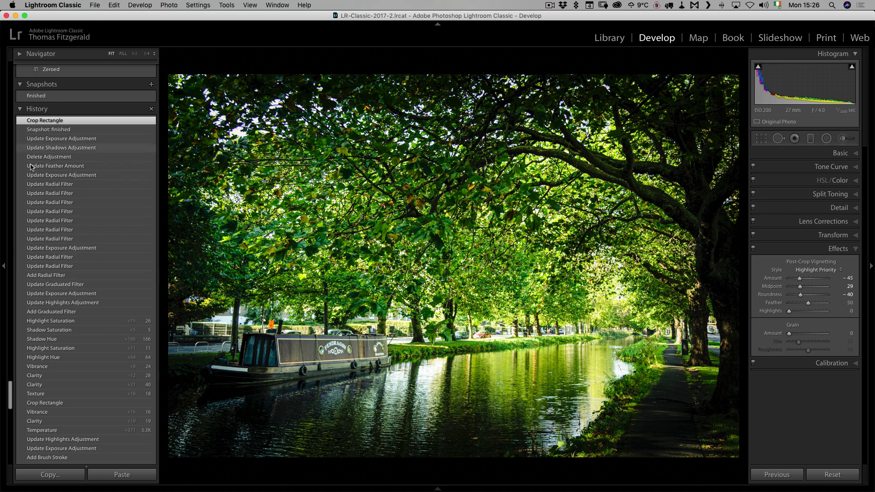
right_click(48, 185)
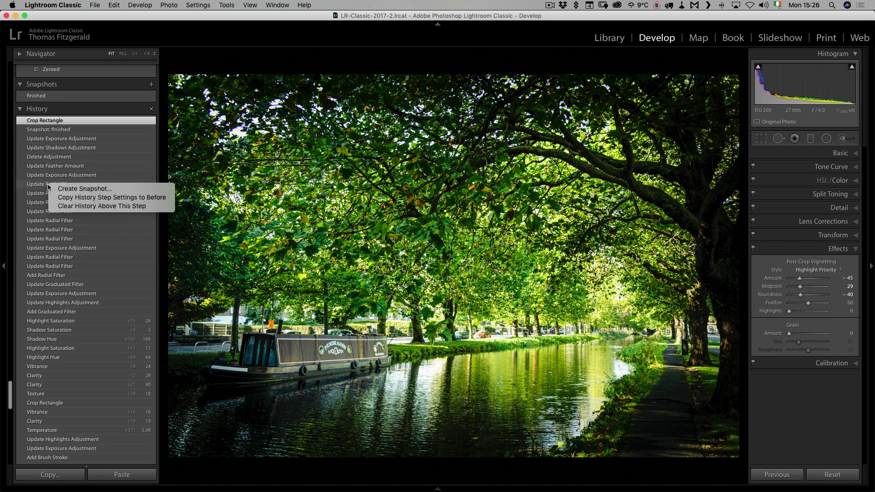
left_click(83, 208)
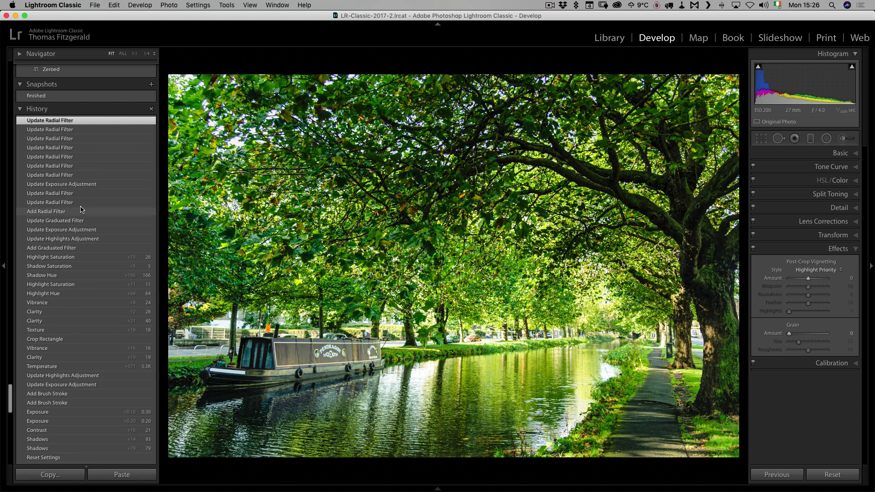
right_click(62, 247)
left_click(83, 271)
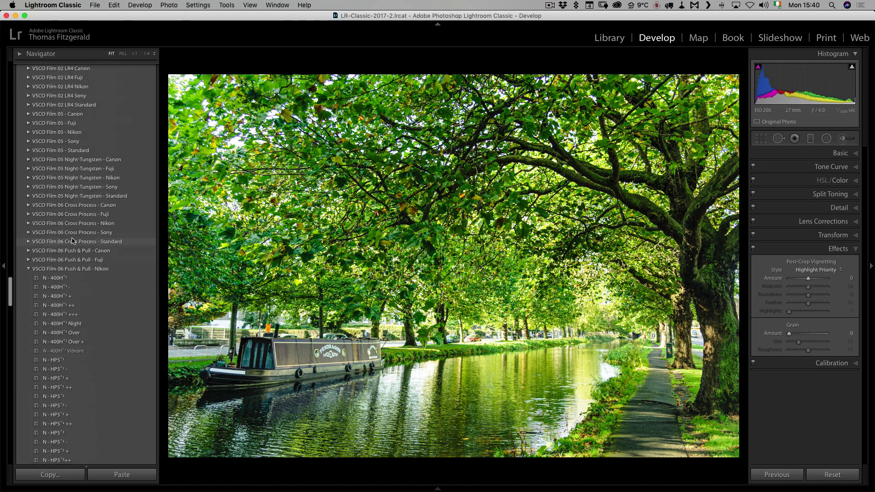
- Scroll the Presets panel to the Urban Decay group (Concrete, Discarded, Disused, Torn Down, Waste Water, Wasteland)
scroll(72, 240, "up", 15)
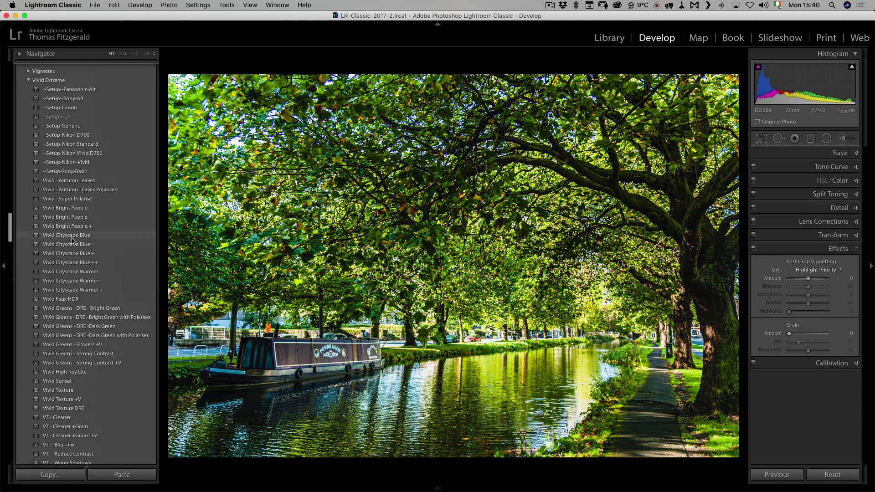
scroll(72, 241, "up", 3)
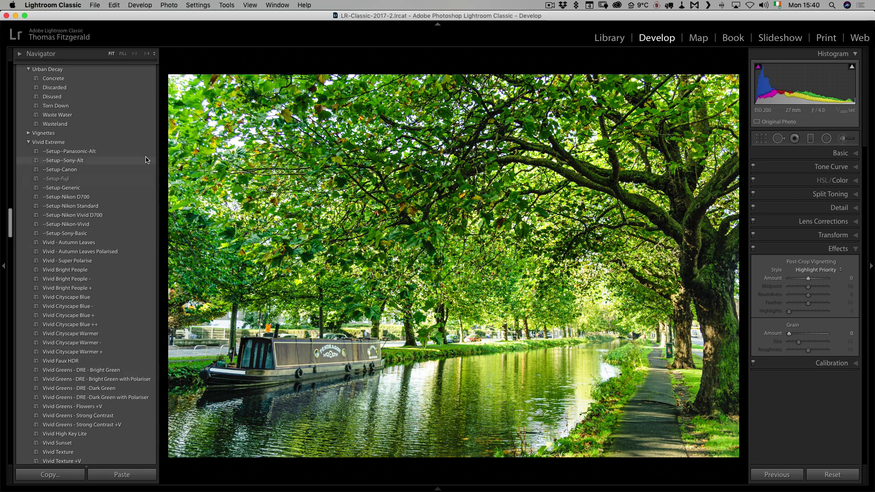
scroll(104, 167, "up", 8)
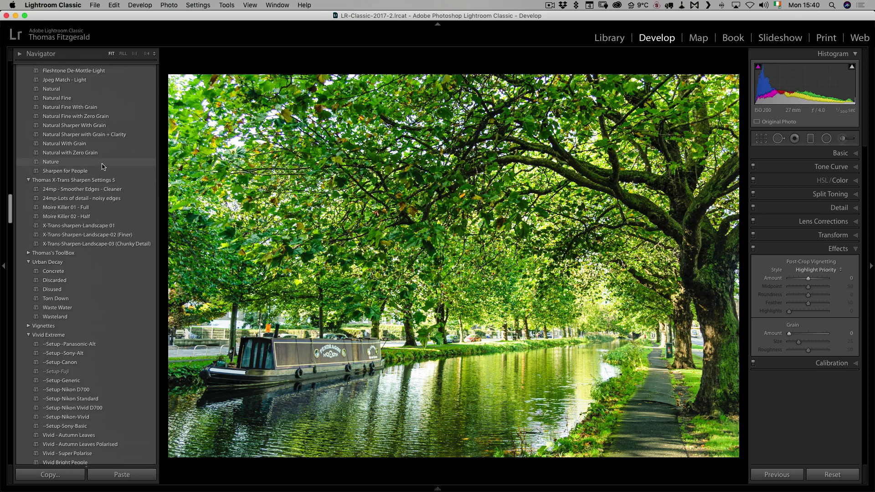
scroll(79, 214, "down", 3)
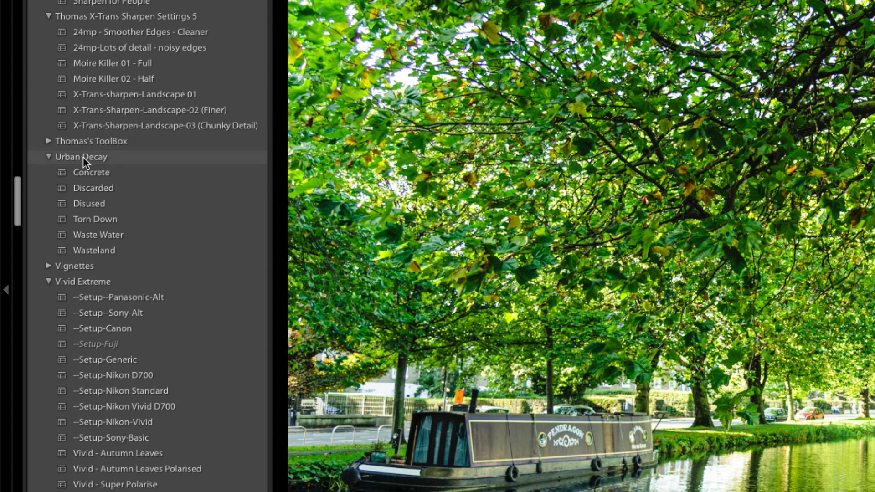
- Start Export Group for the Urban Decay preset folder, then cancel the save dialog
right_click(83, 157)
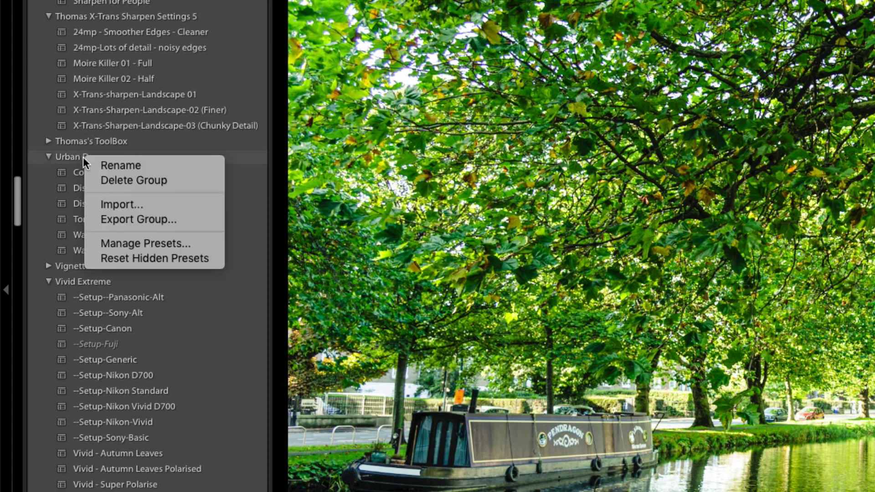
left_click(176, 220)
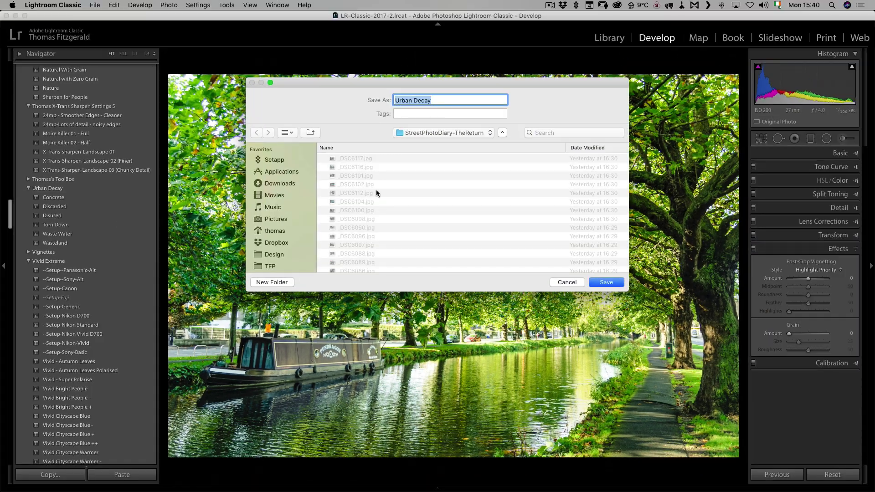
left_click(567, 282)
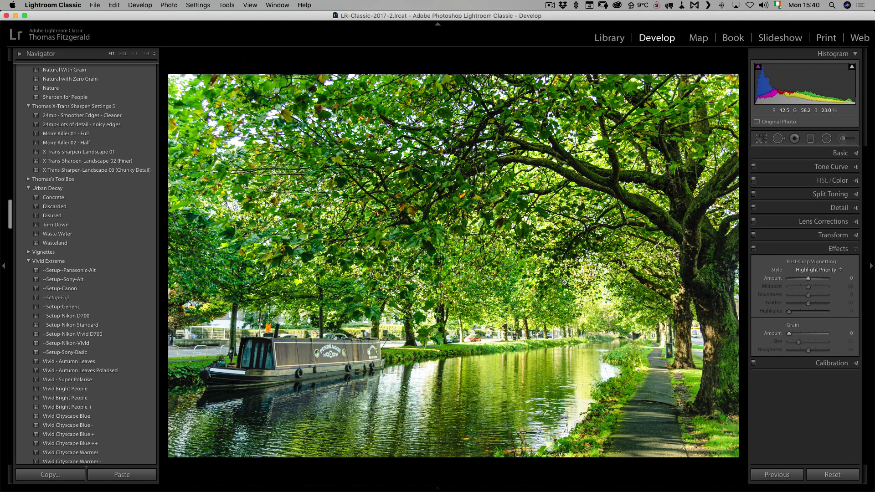